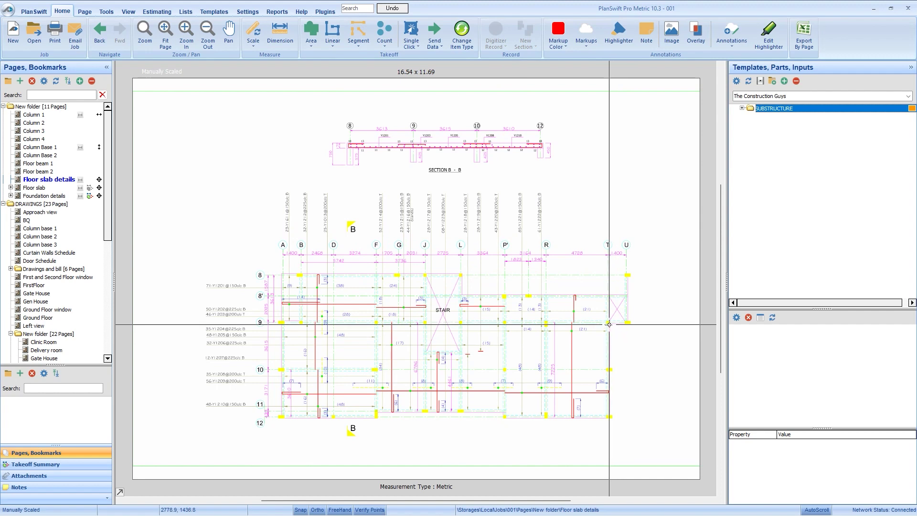
Expand SUBSTRUCTURE > CONCRETE WORK > Floor Slab and select the Slab area template.
scroll(352, 154, "up", 2)
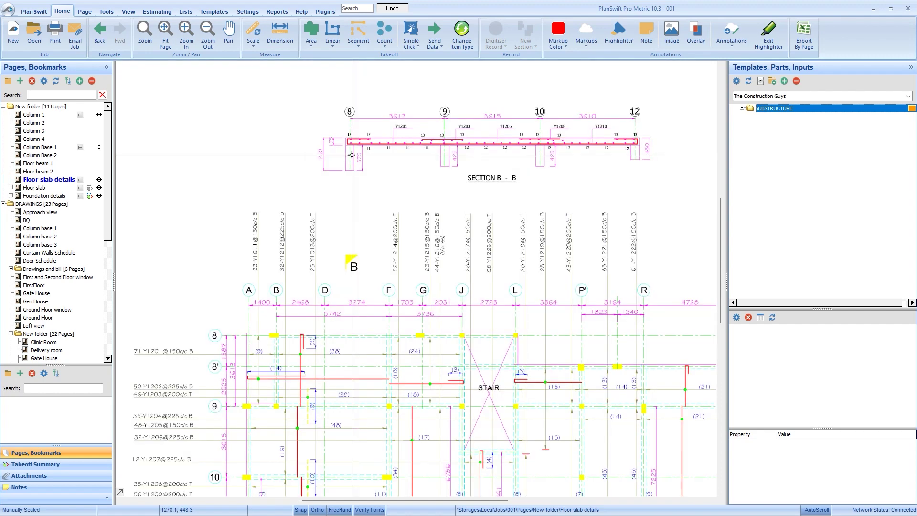
scroll(351, 155, "up", 1)
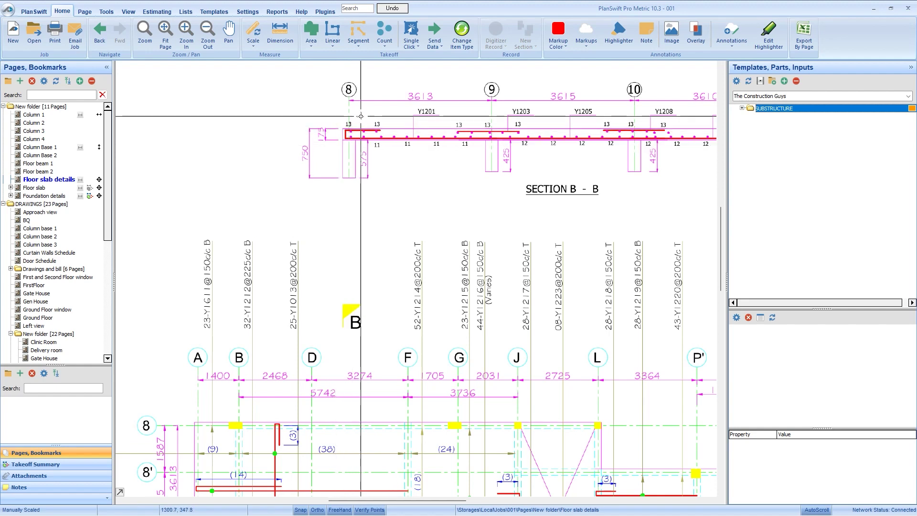
scroll(364, 144, "down", 2)
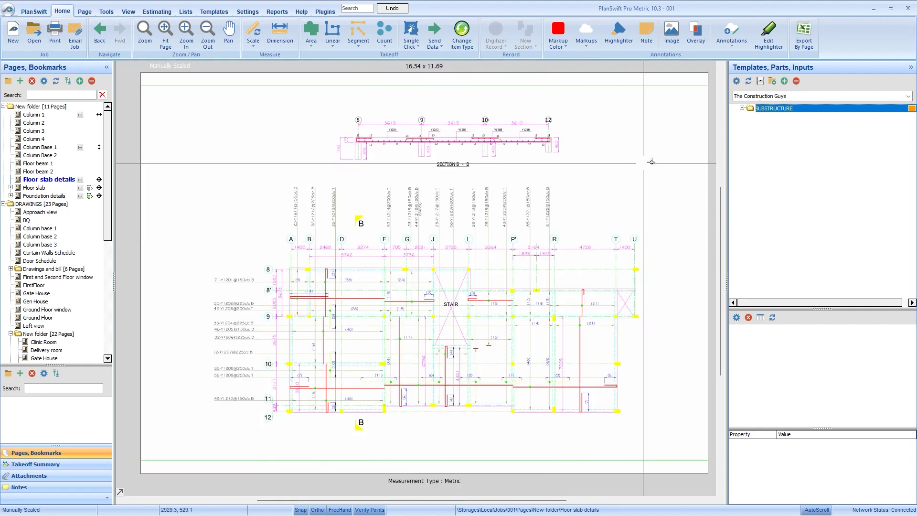
left_click(742, 109)
left_click(751, 125)
left_click(760, 149)
left_click(734, 157)
Name the Slab takeoff 'Ground Floor Slab 175mm' with a 0.175 m thickness and confirm.
double_click(734, 158)
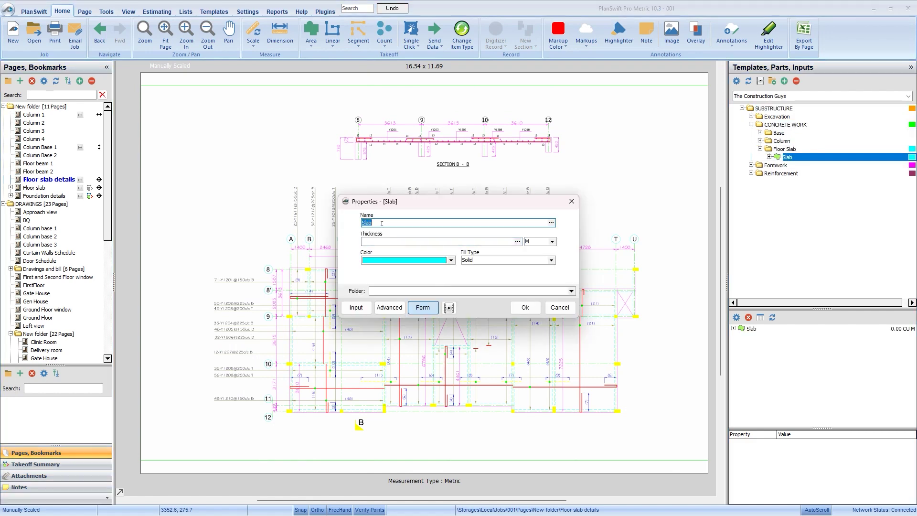
type("Ground Floor Slab 175mm")
left_click(396, 241)
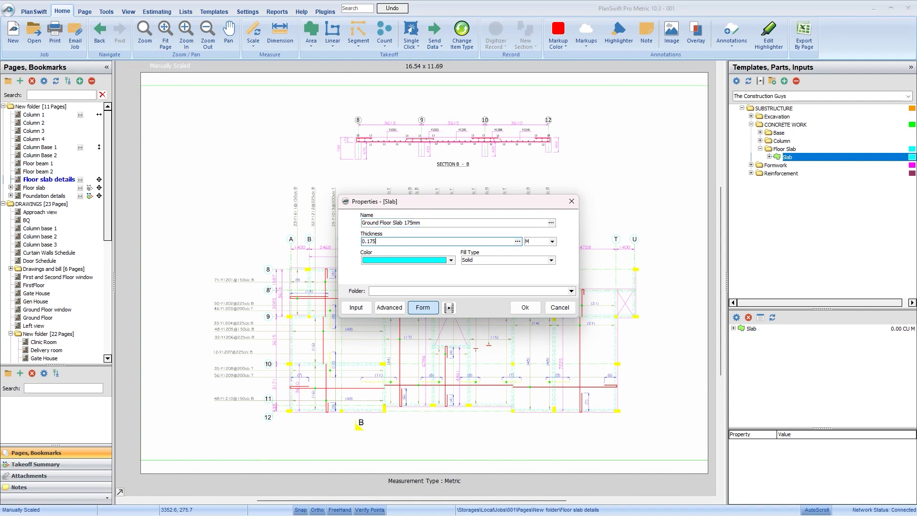
left_click(525, 307)
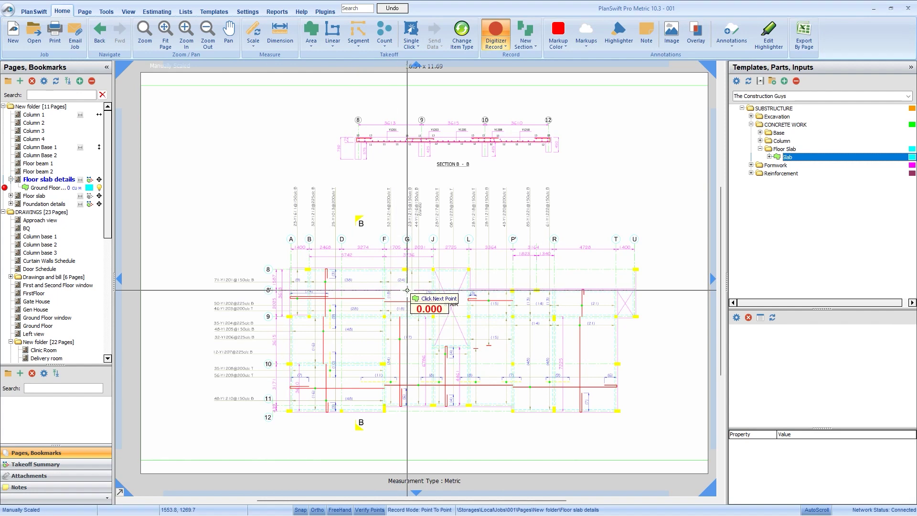
Trace the slab corners at L/8, L/8', U/8' and the lower-right corner.
scroll(406, 290, "up", 3)
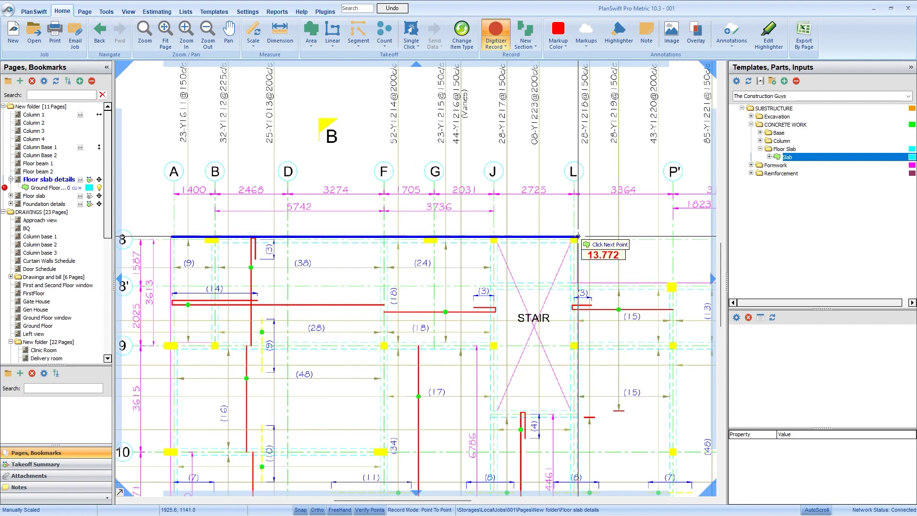
left_click(578, 236)
left_click(578, 282)
scroll(578, 282, "down", 3)
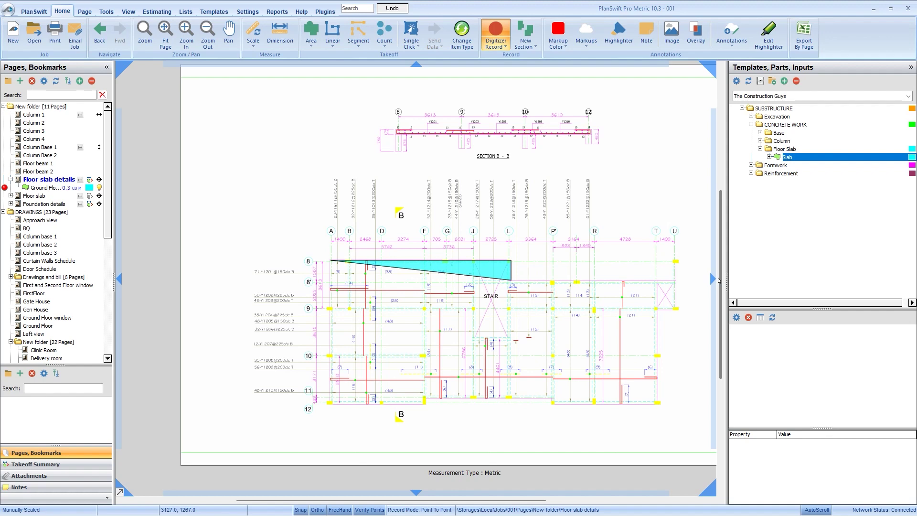
scroll(678, 282, "up", 3)
left_click(676, 281)
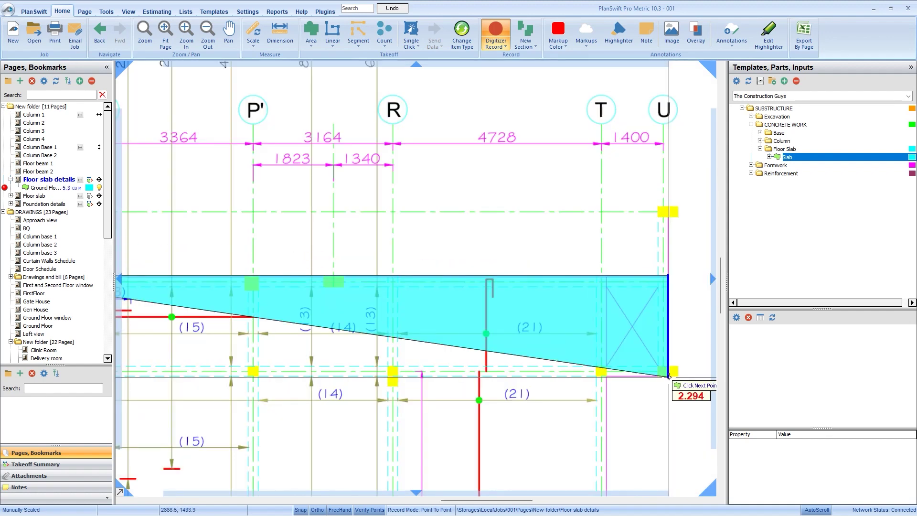
scroll(614, 378, "down", 3)
scroll(630, 418, "up", 5)
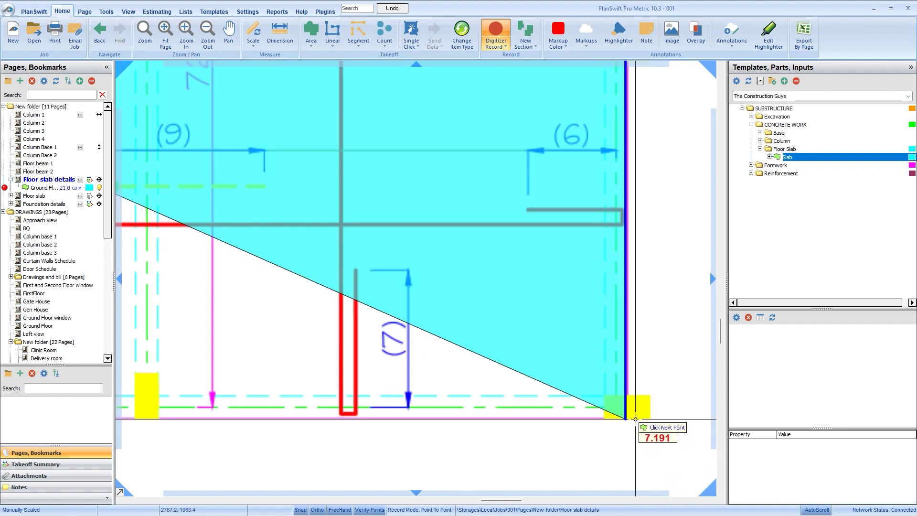
left_click(633, 418)
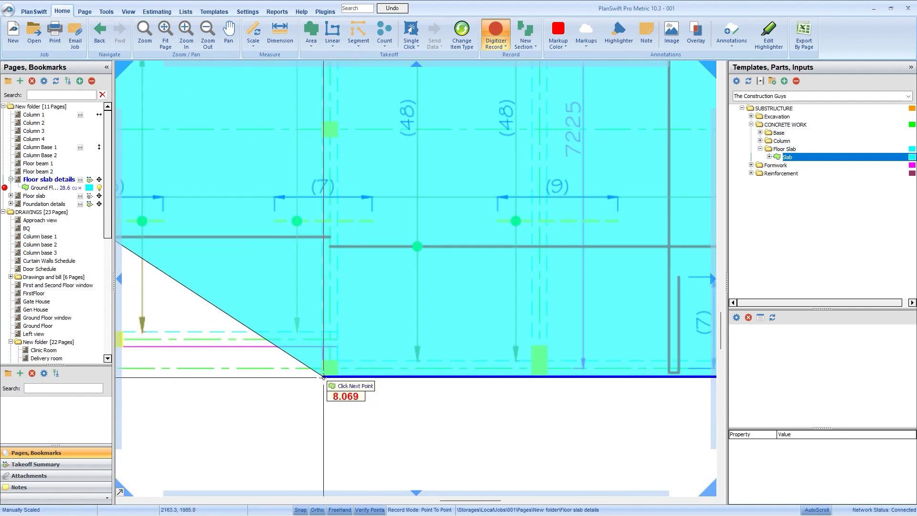
Finish the outline along the bottom edge back to the start and stop the takeoff.
left_click(323, 378)
scroll(324, 351, "down", 3)
scroll(352, 349, "up", 4)
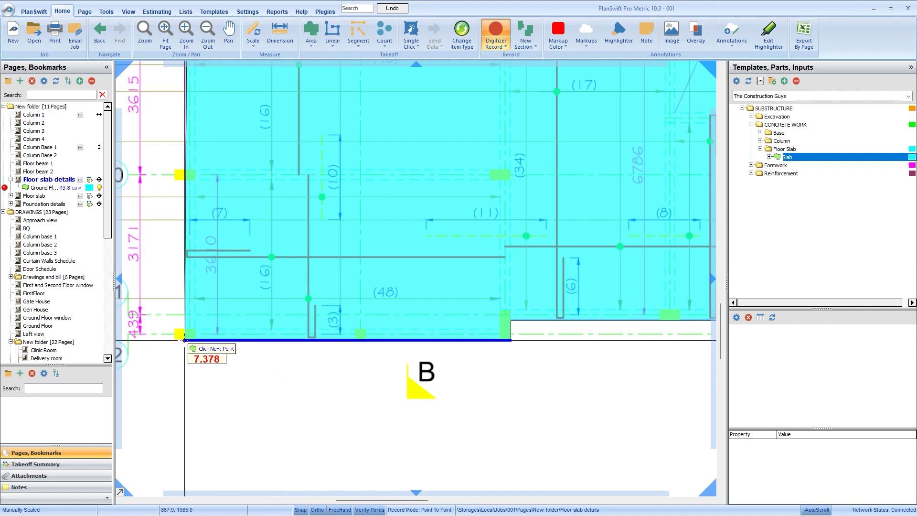
left_click(185, 340)
right_click(310, 222)
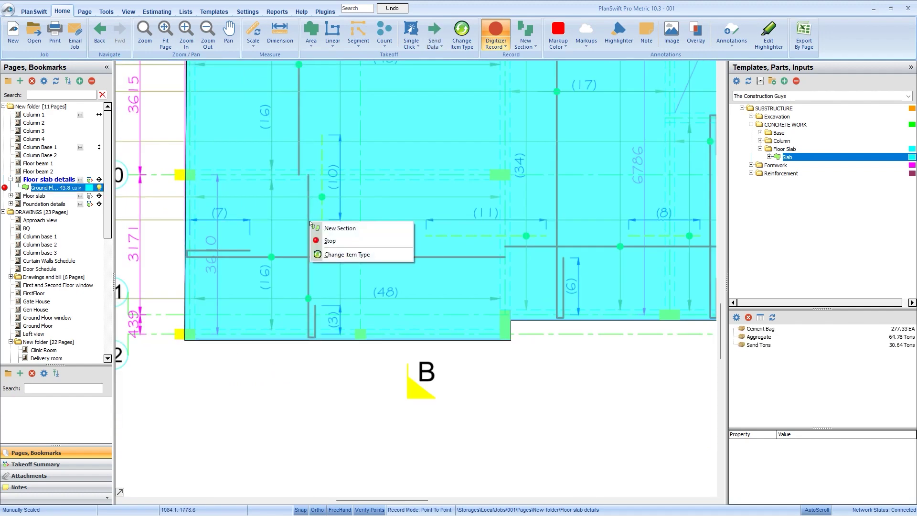
left_click(330, 241)
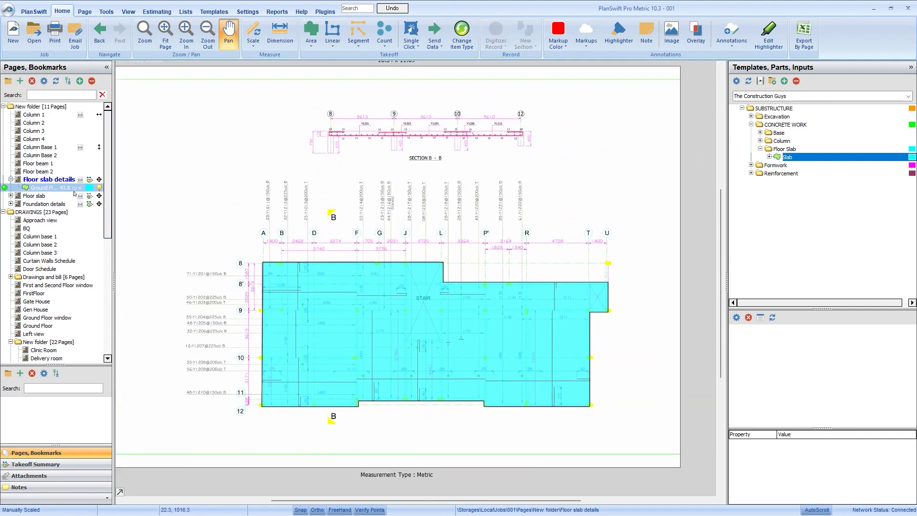
Place the quantity legend at the sheet's top-left, select the slab takeoff and widen the templates panel.
right_click(348, 216)
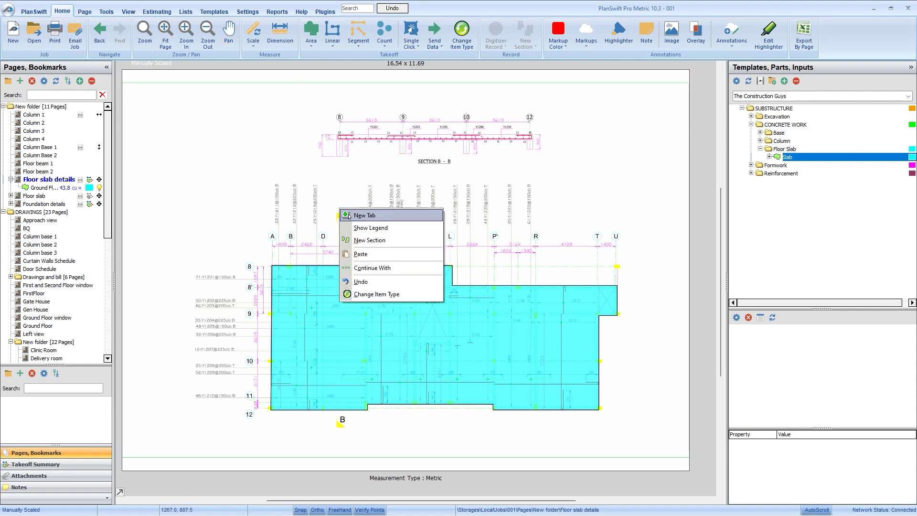
left_click(369, 228)
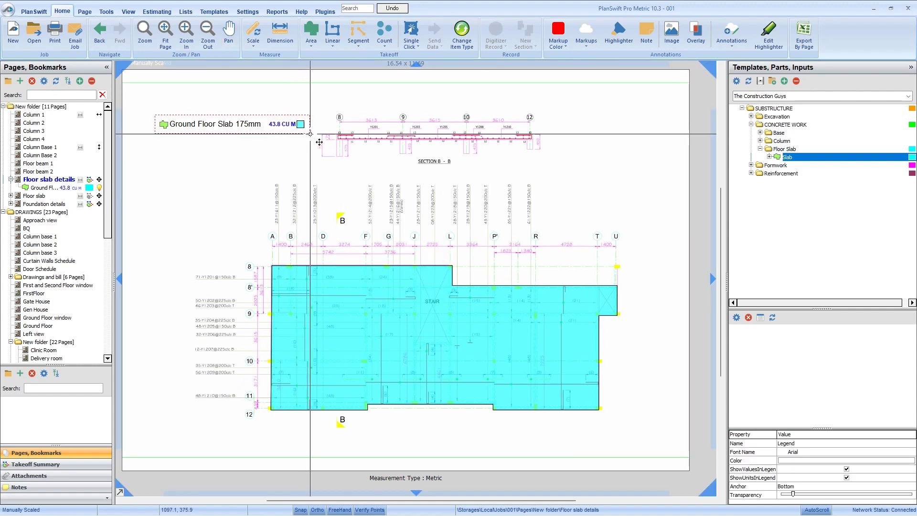
left_click(319, 127)
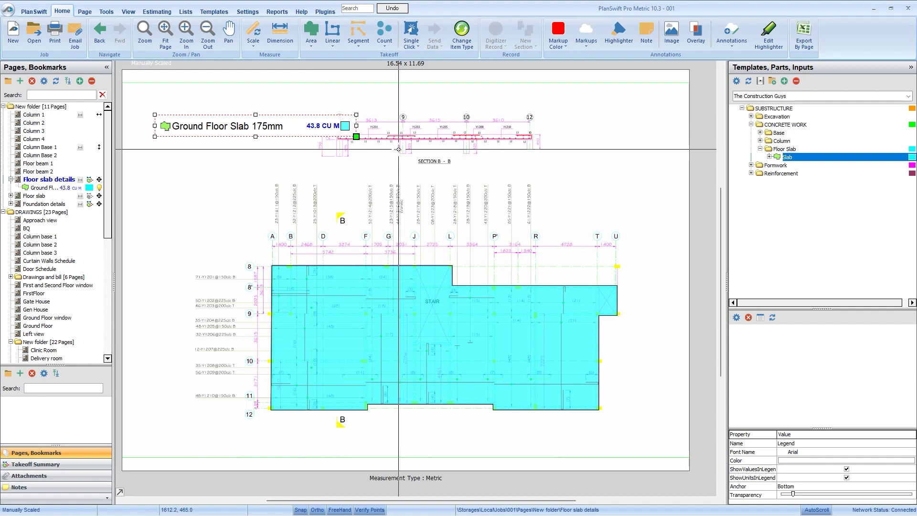
left_click(82, 188)
left_click_drag(726, 363, 676, 363)
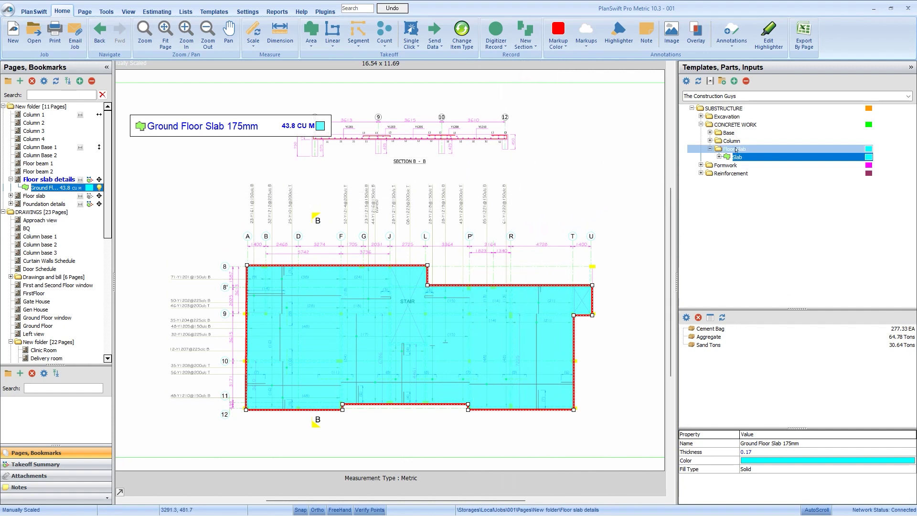
Start a new Slab area takeoff with the Thickness left empty.
left_click(683, 157)
left_click(378, 241)
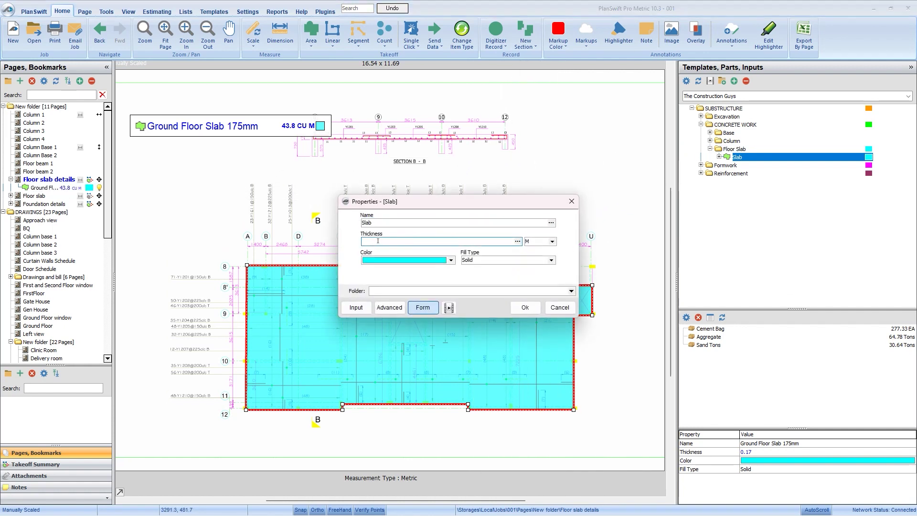
left_click(525, 307)
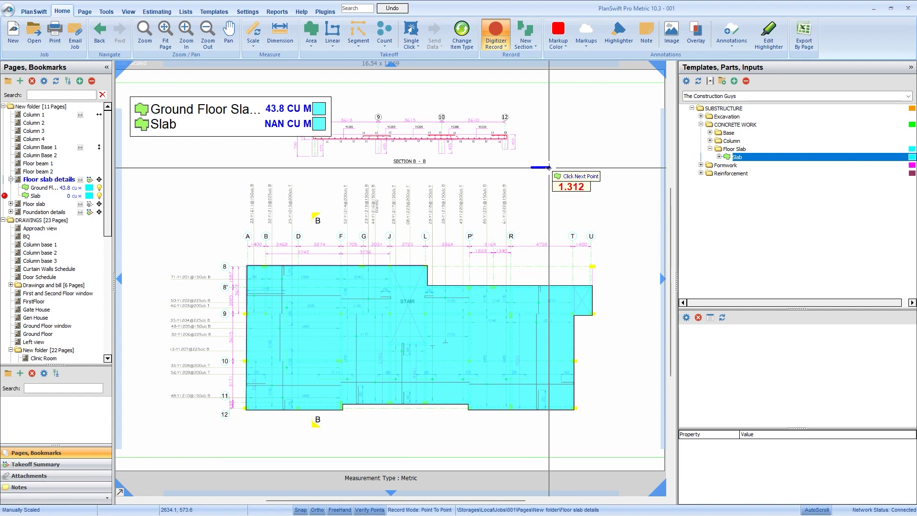
Digitize a small test square near Section B-B and select its 1.0 CU M Slab takeoff.
left_click(545, 168)
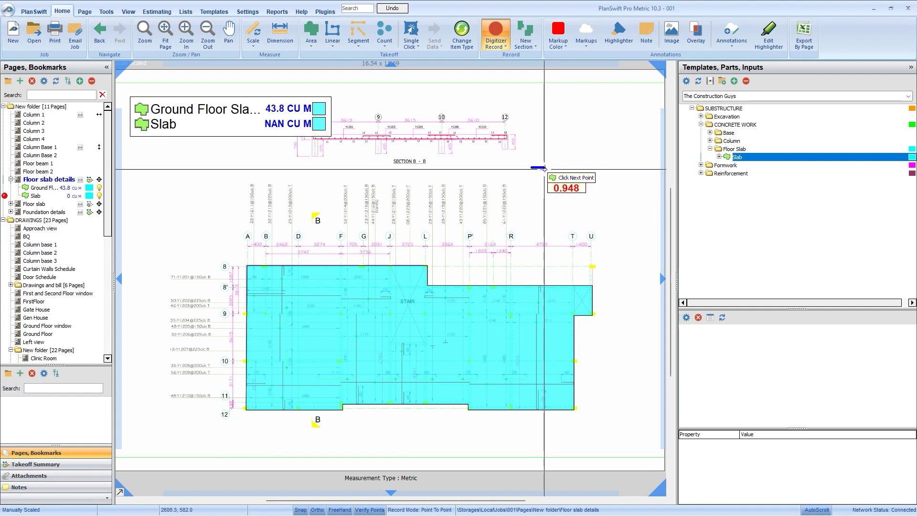
left_click(545, 182)
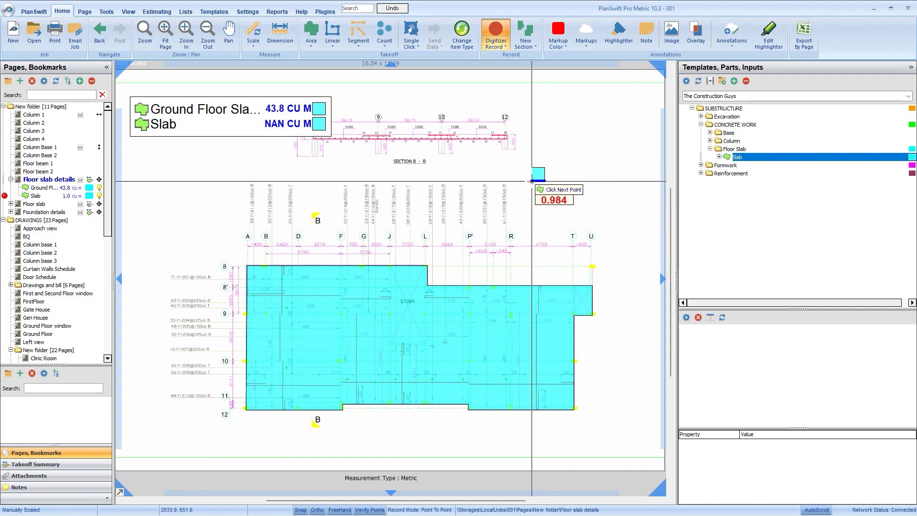
double_click(532, 180)
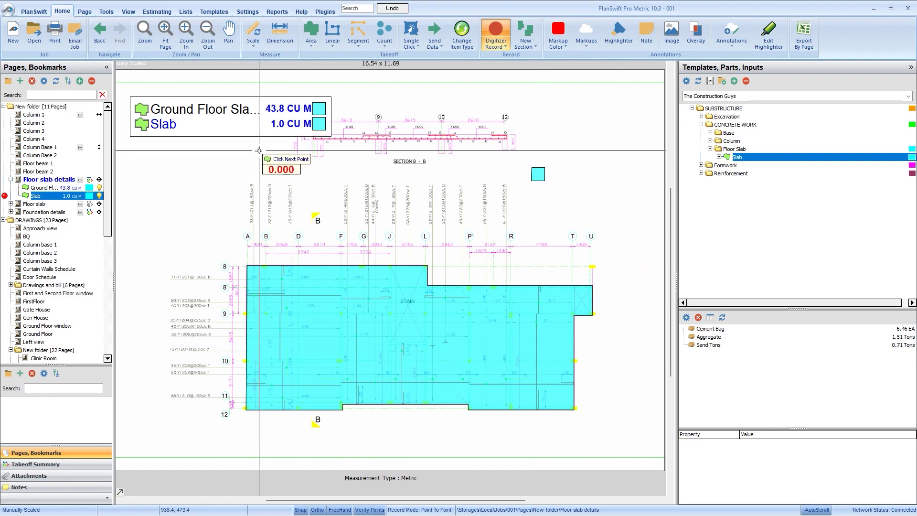
key("Escape")
left_click(302, 131)
left_click(35, 195)
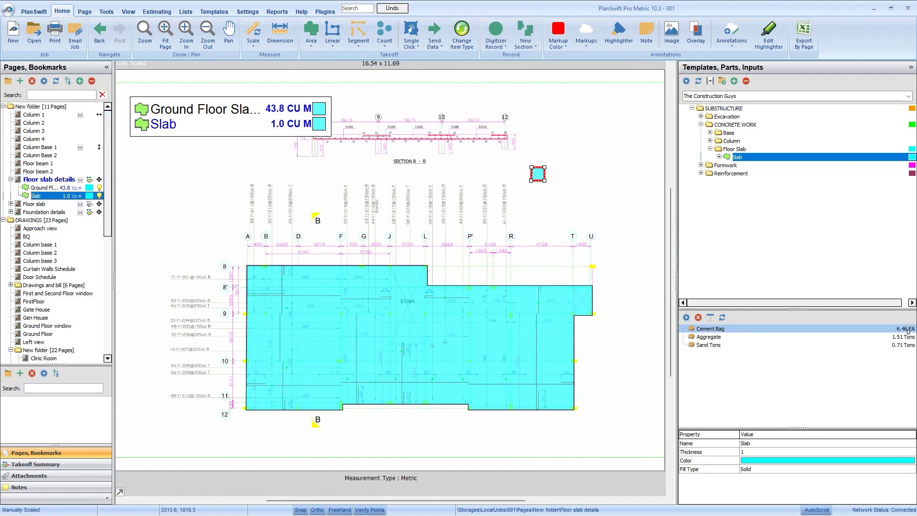
left_click(711, 338)
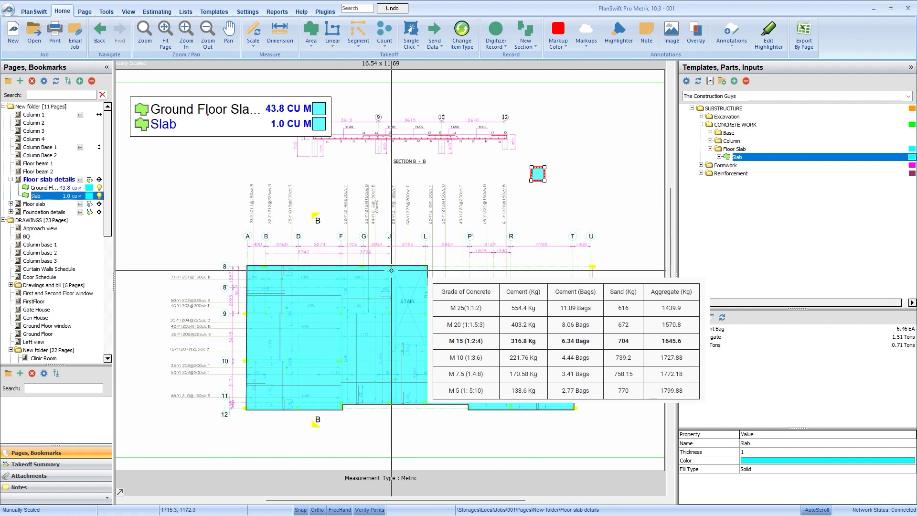
mouse_move(391, 270)
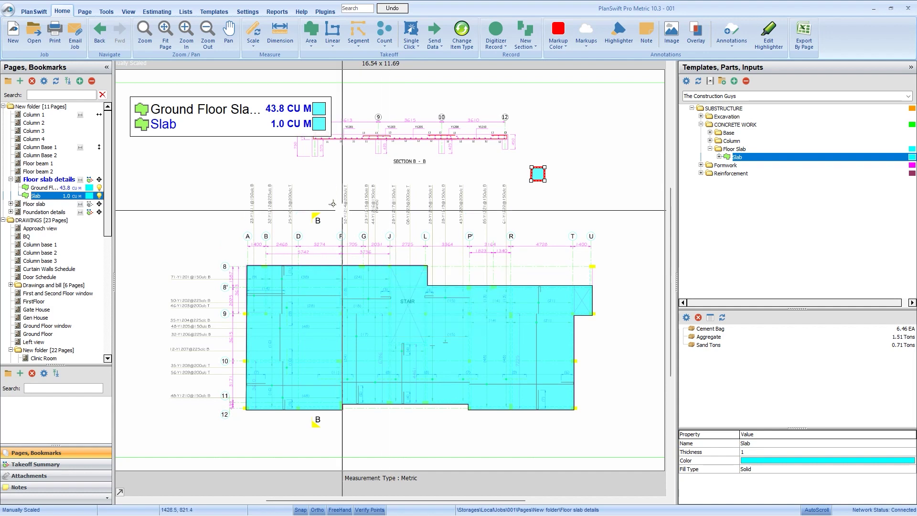
Create a new template tab named 'Concrete'.
left_click(218, 14)
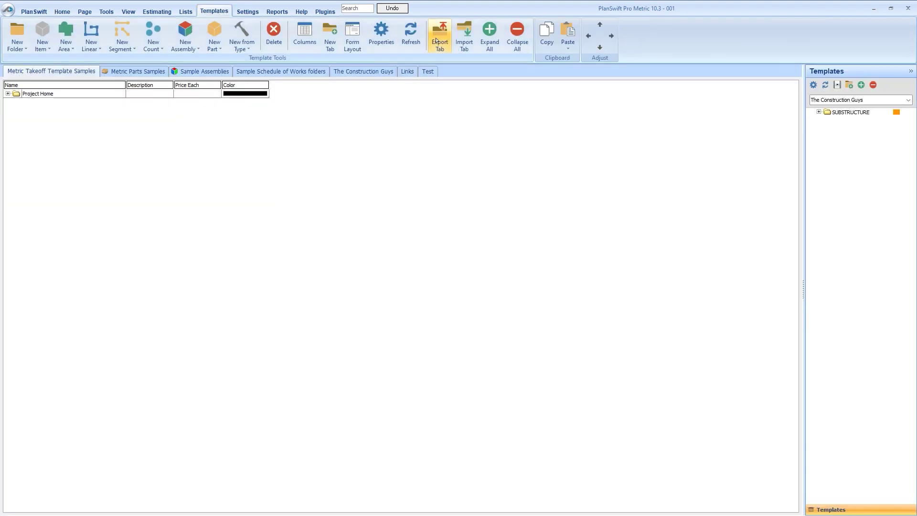
left_click(330, 38)
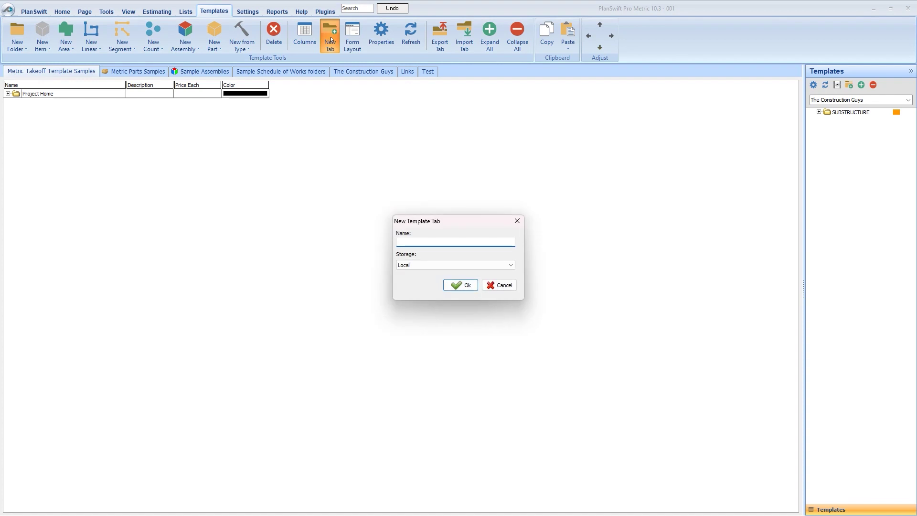
type("Concrete")
left_click(461, 285)
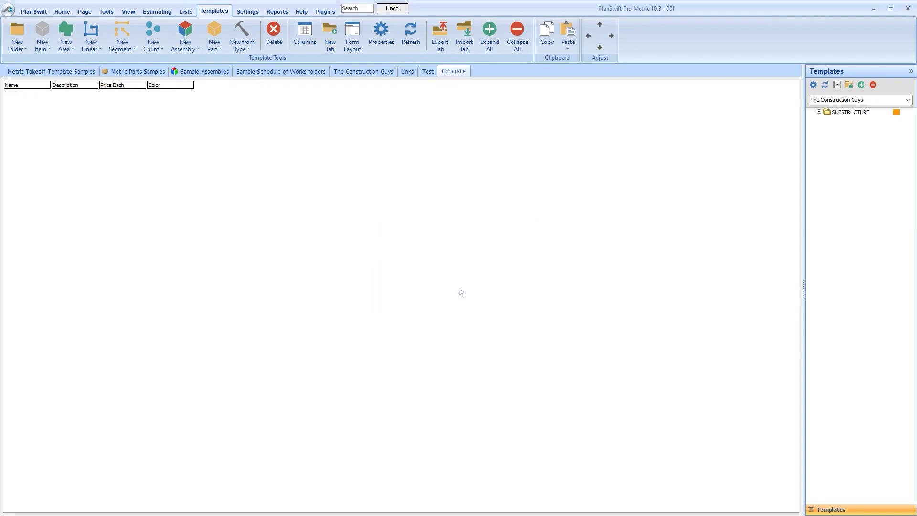
Add a folder named 'Concrete work' to the Concrete tab.
left_click(21, 46)
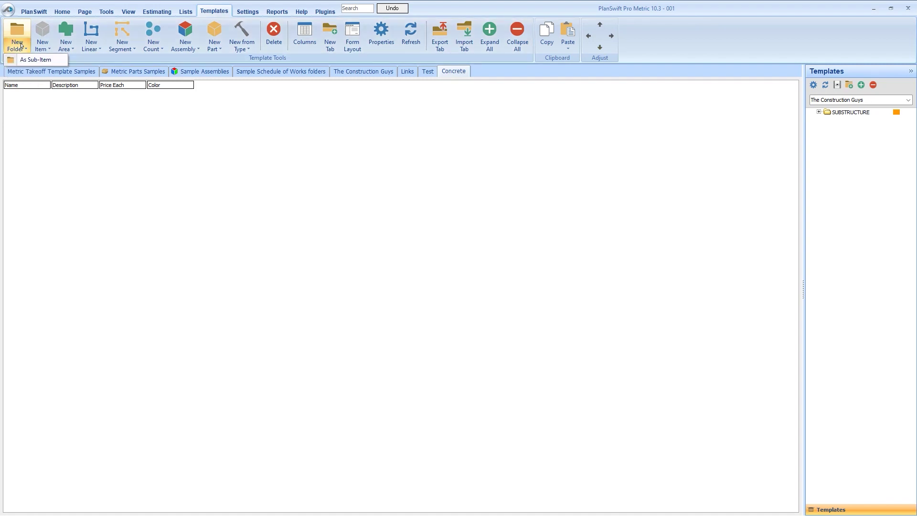
left_click(35, 60)
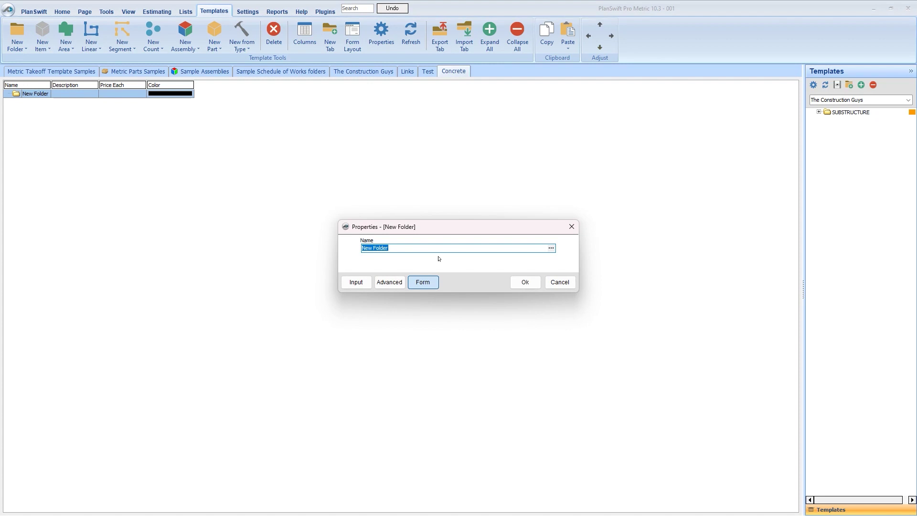
type("Concrete work")
left_click(527, 285)
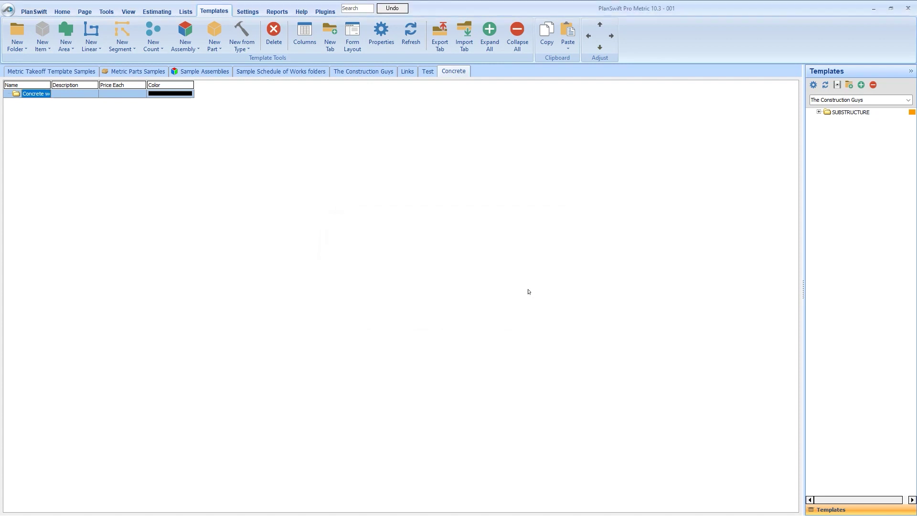
Add a red area item named 'Slab' under Concrete work.
left_click(71, 49)
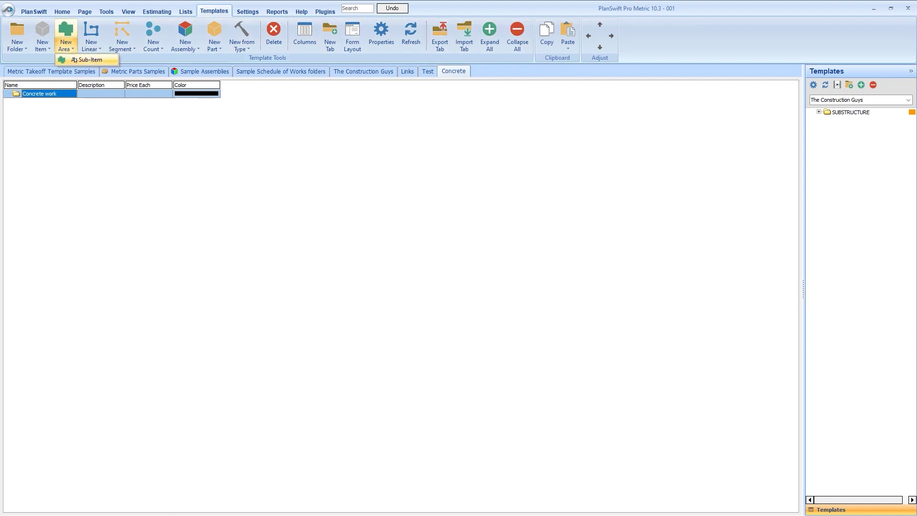
left_click(84, 60)
type("Slab")
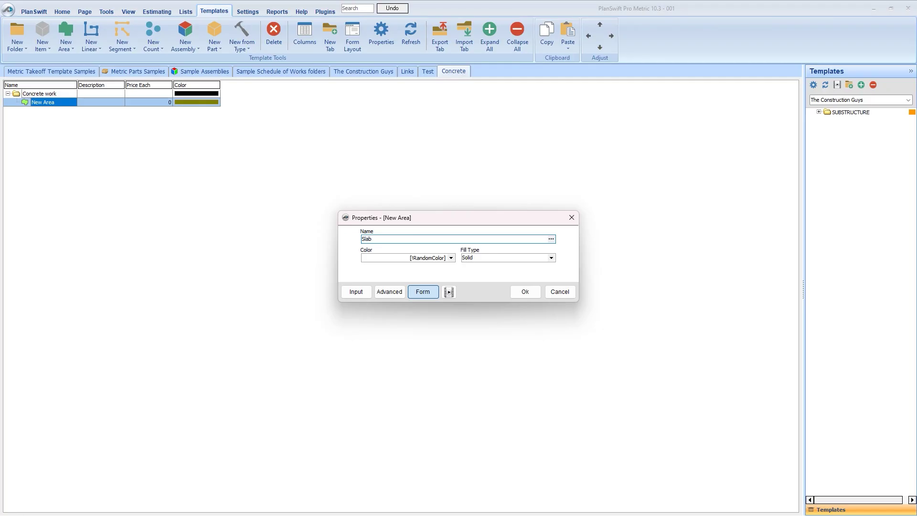
left_click(451, 258)
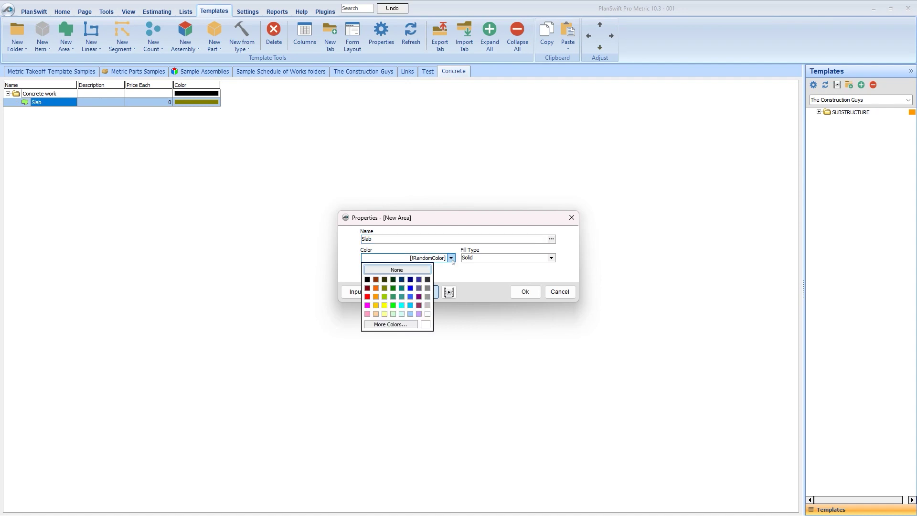
left_click(367, 296)
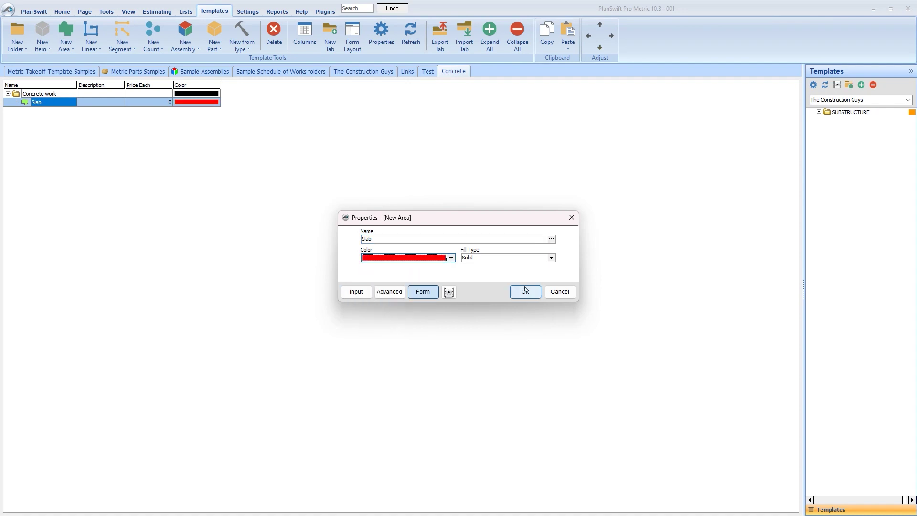
left_click(527, 293)
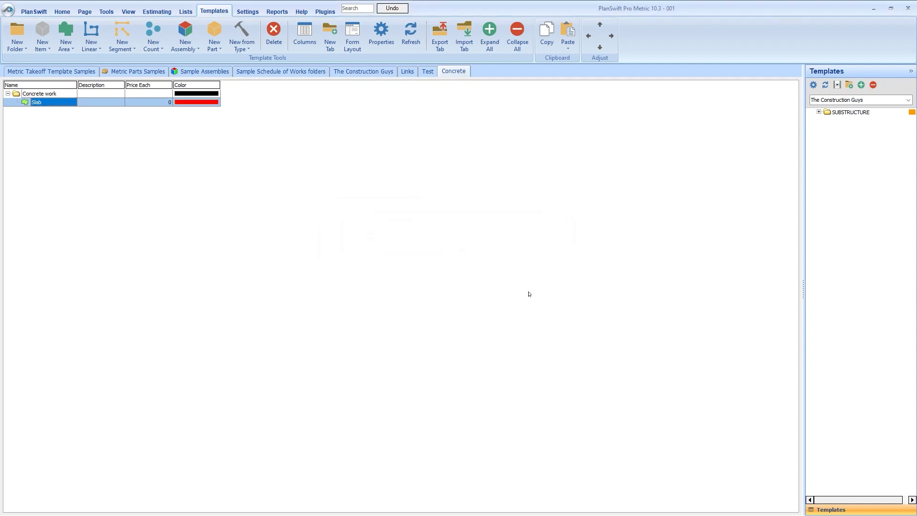
In Slab's advanced properties, add an Estimating-group property named 'Thickness or Depth'.
right_click(63, 103)
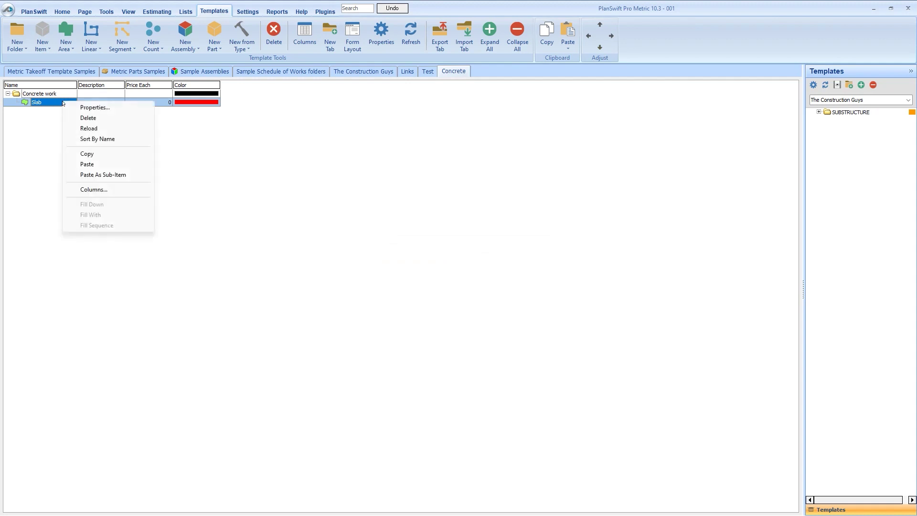
left_click(97, 107)
left_click(388, 291)
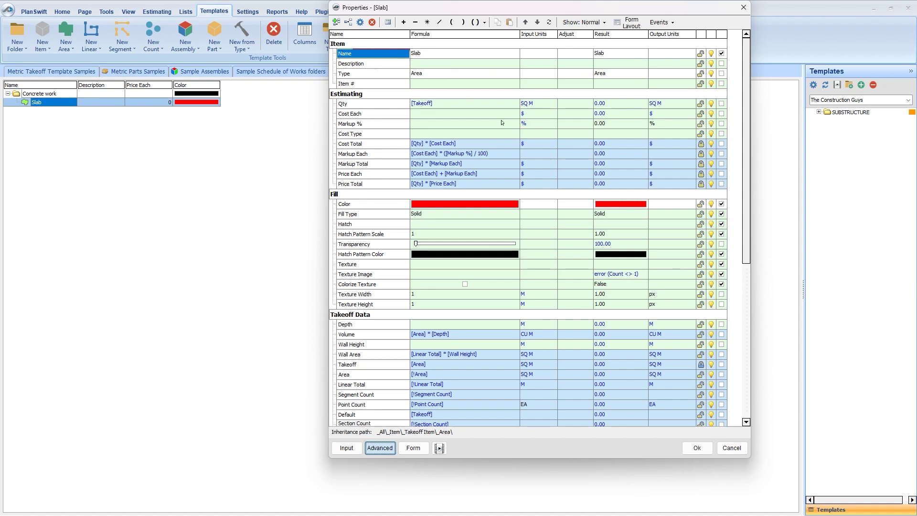
left_click(336, 23)
left_click(422, 99)
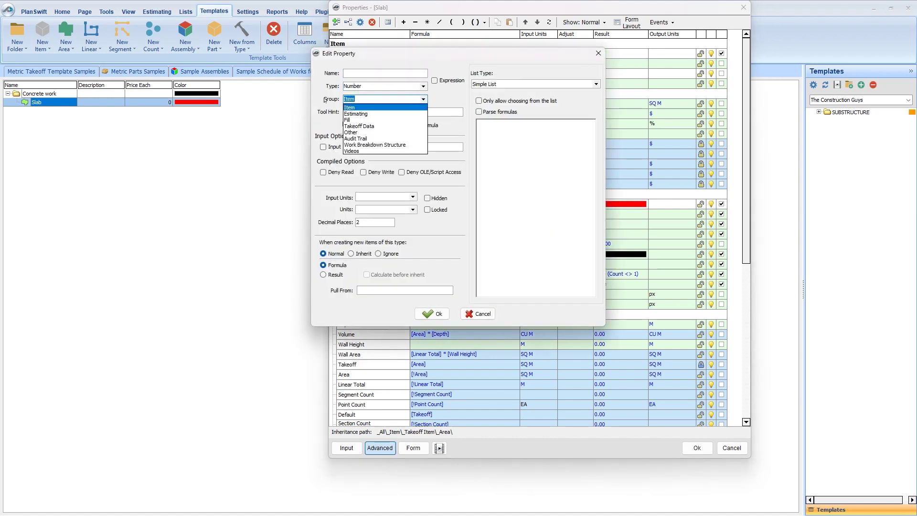
left_click(355, 117)
left_click(365, 75)
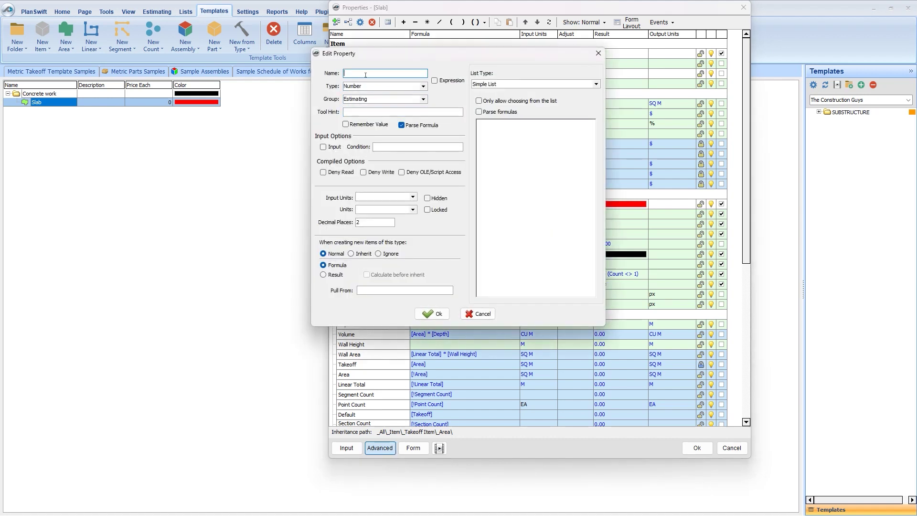
type("Thickness or Depth")
left_click(432, 314)
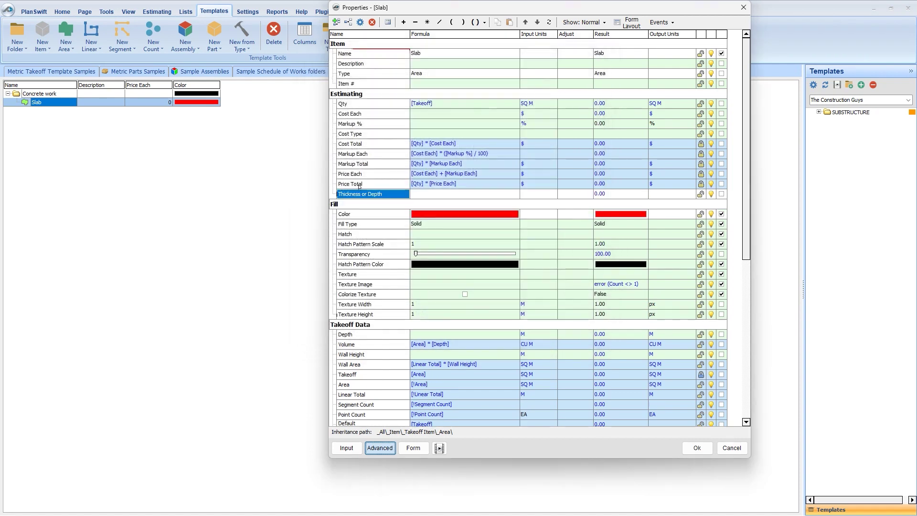
Move Thickness or Depth up under Qty and set its input units to M.
double_click(526, 23)
double_click(526, 23)
double_click(526, 22)
double_click(526, 22)
left_click(542, 116)
left_click(553, 113)
left_click(530, 161)
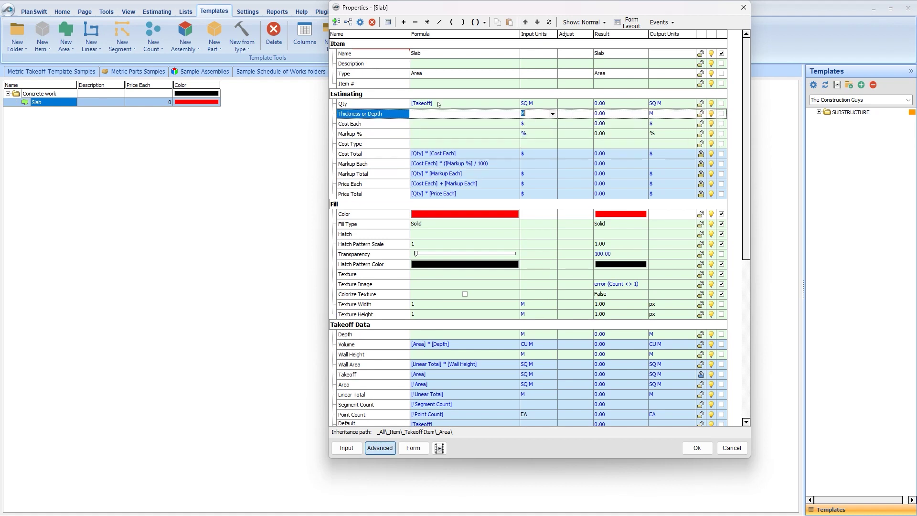
Set Qty to [Takeoff] * [Thickness or Depth] in CU M and show Thickness or Depth on the form.
left_click(439, 104)
left_click(428, 22)
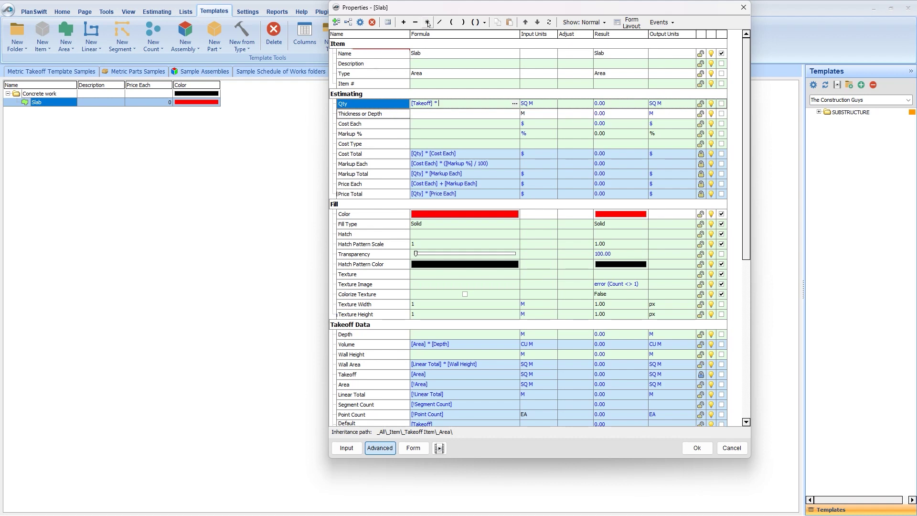
key("Return")
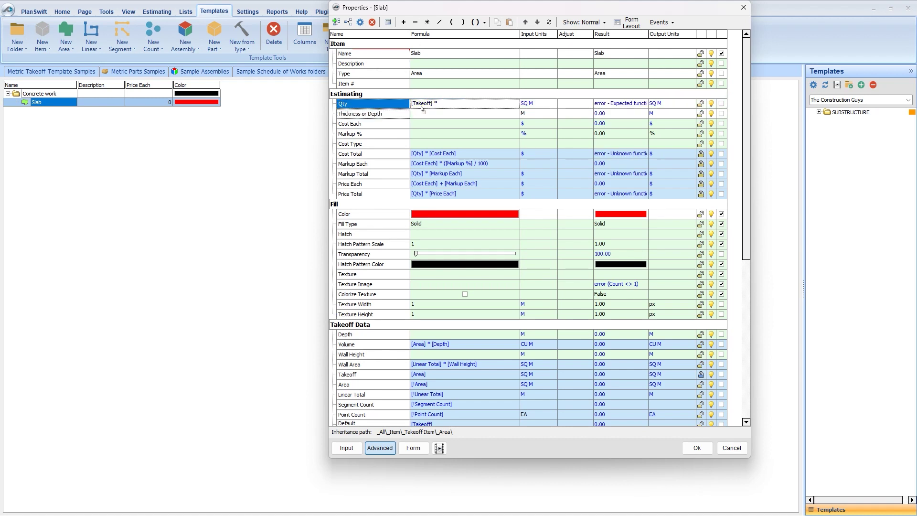
type("[Thickness or Depth]")
left_click(552, 104)
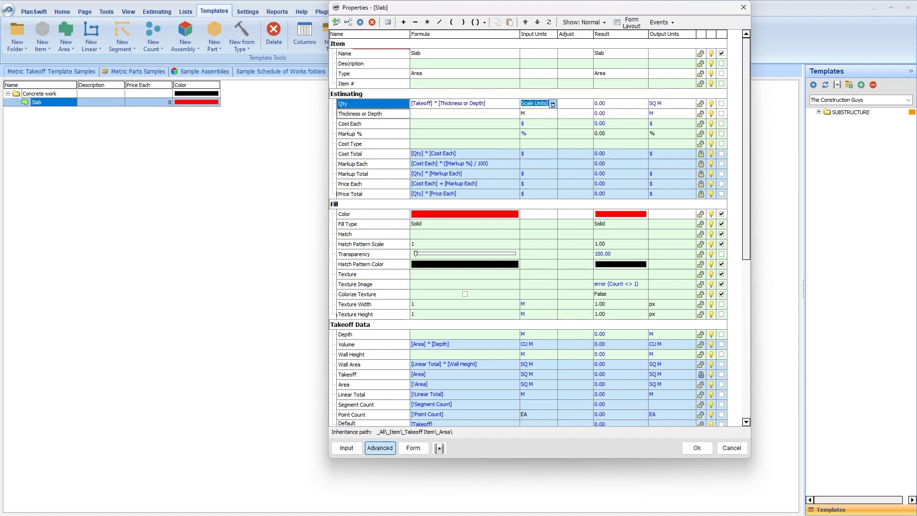
left_click(553, 104)
left_click(533, 143)
left_click(721, 114)
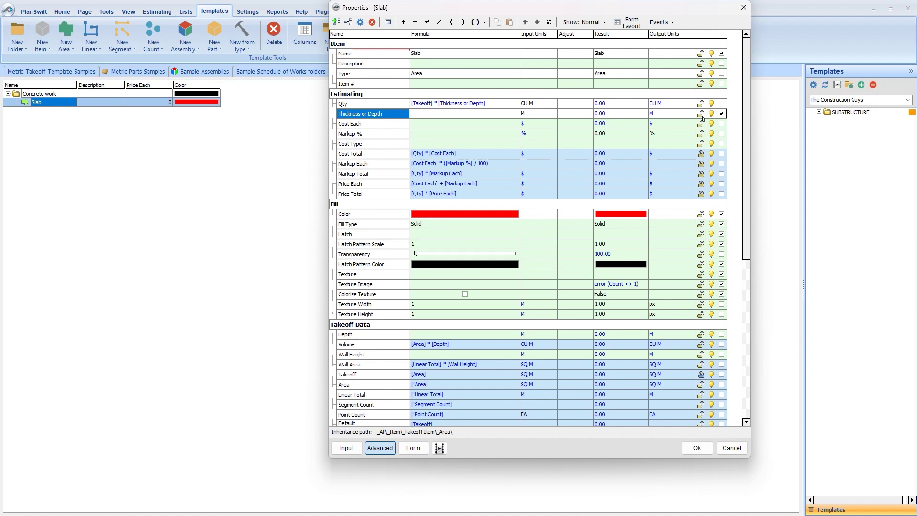
Remove the Hatch, Hatch Pattern Scale/Color, Texture, Texture Image and Colorize Texture fields from the form.
left_click(722, 234)
left_click(721, 244)
left_click(721, 263)
left_click(722, 274)
left_click(721, 283)
left_click(721, 293)
In Form Layout, show units beside Thickness or Depth and confirm.
left_click(631, 23)
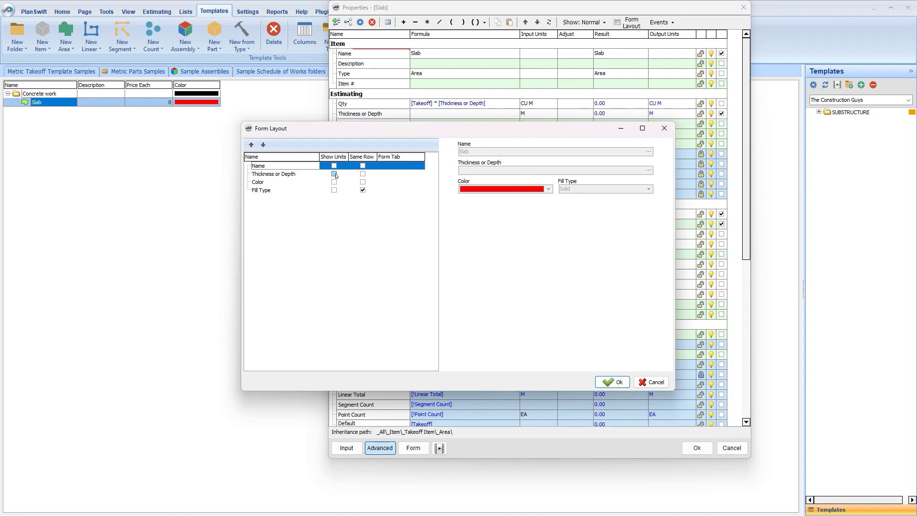
left_click(335, 174)
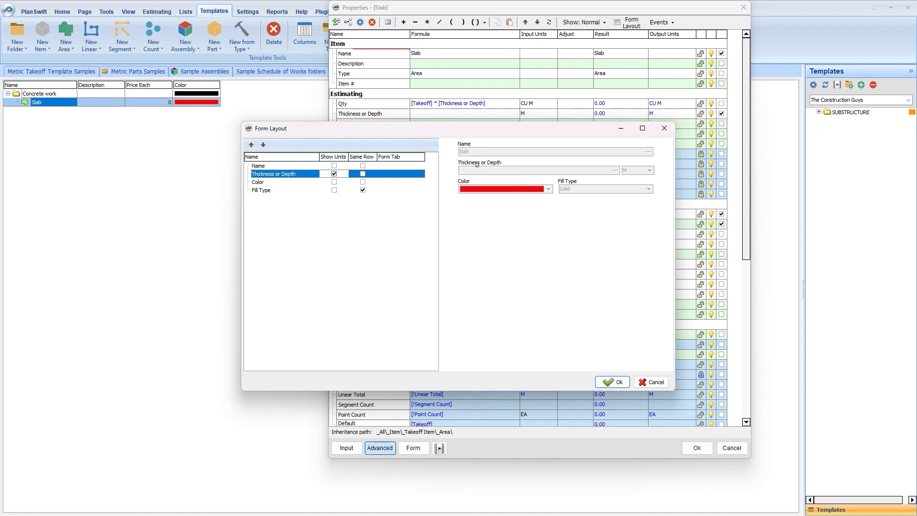
left_click(612, 382)
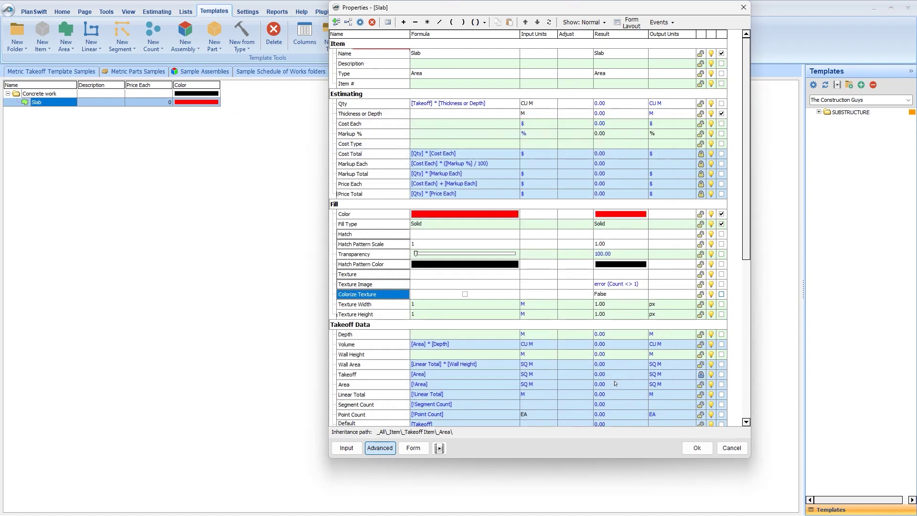